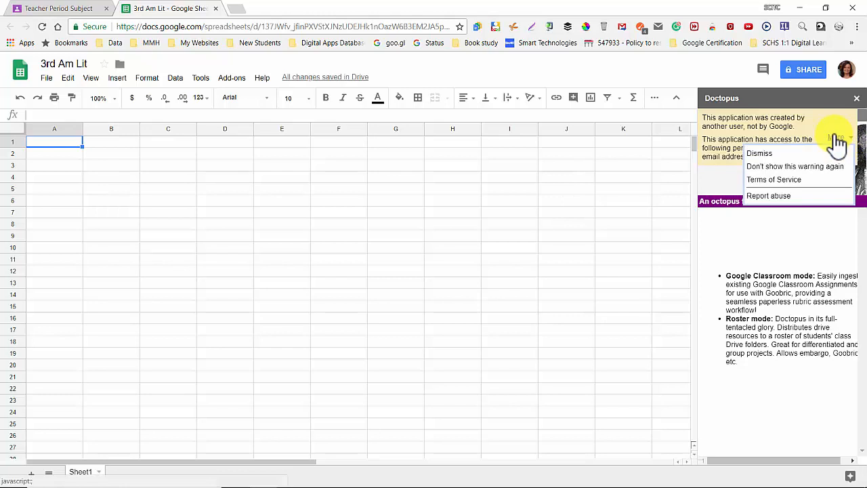
Dismiss the Doctopus permission warning and set its mode to ingest a Google Classroom Assignment
{"action": "left_click", "coordinate": [759, 156]}
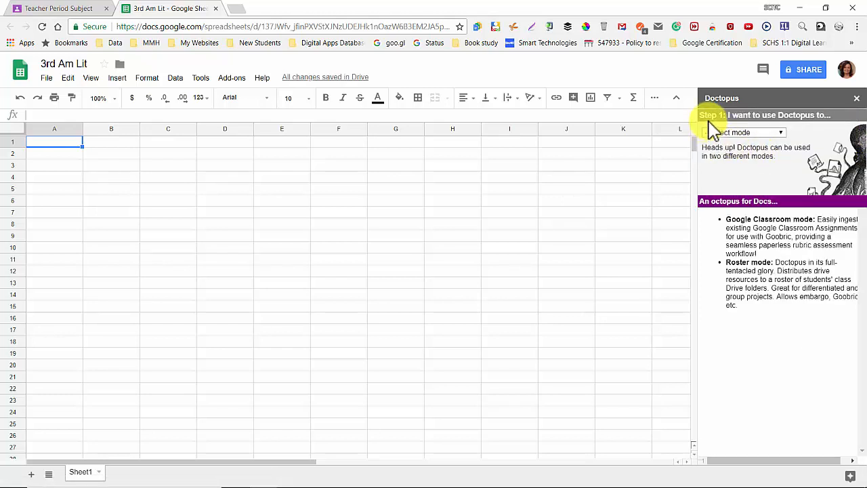
{"action": "left_click", "coordinate": [783, 135]}
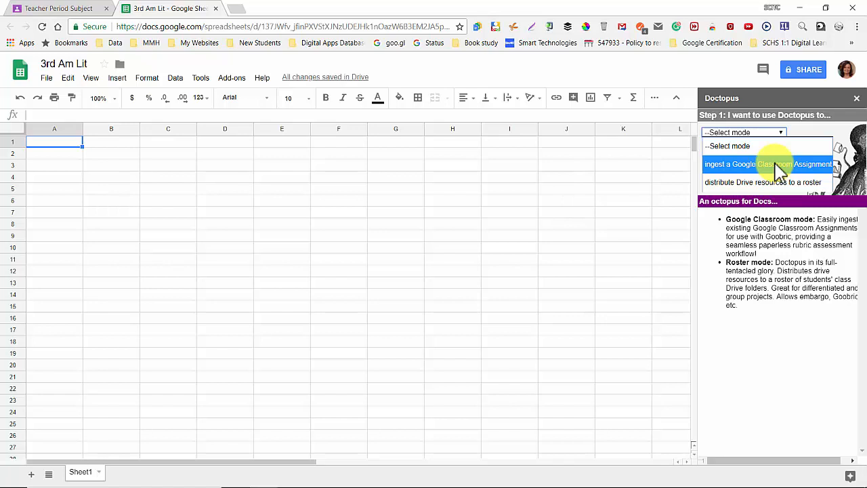
{"action": "left_click", "coordinate": [783, 170]}
Ingest "Essay Assignemnt" from the Teacher Period Subject class, restricted to files that are turned in
{"action": "left_click", "coordinate": [789, 224]}
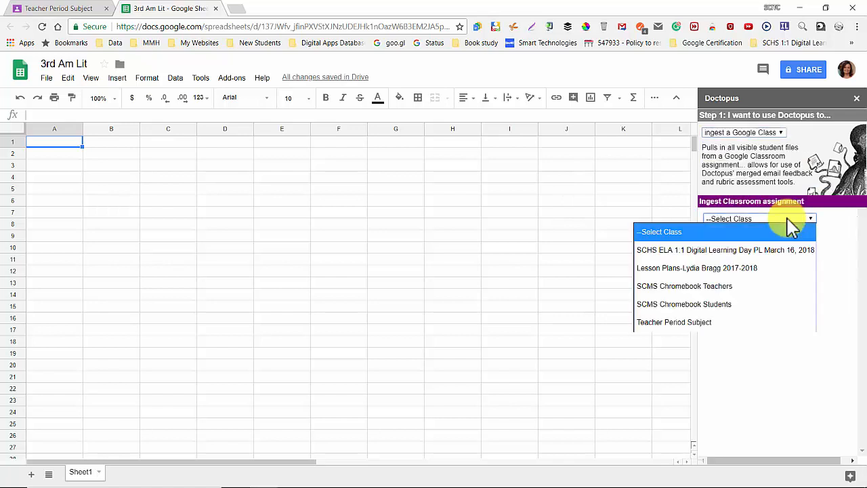
{"action": "left_click", "coordinate": [741, 323]}
{"action": "left_click", "coordinate": [772, 237]}
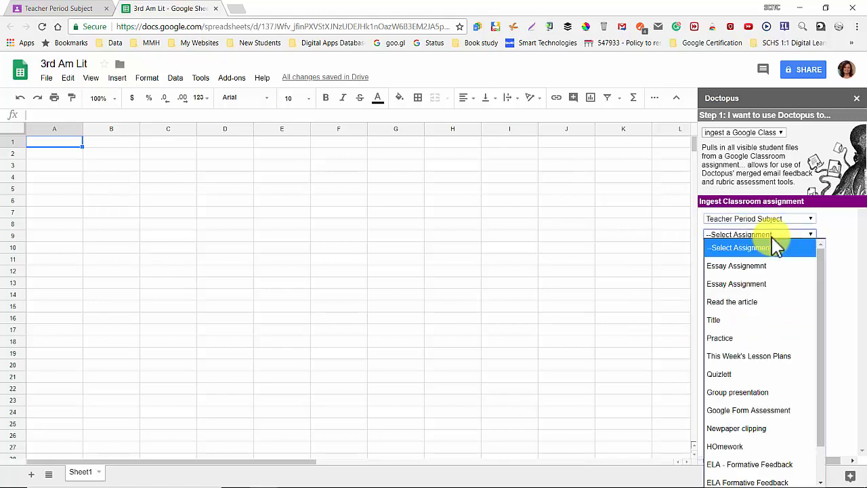
{"action": "left_click", "coordinate": [772, 267]}
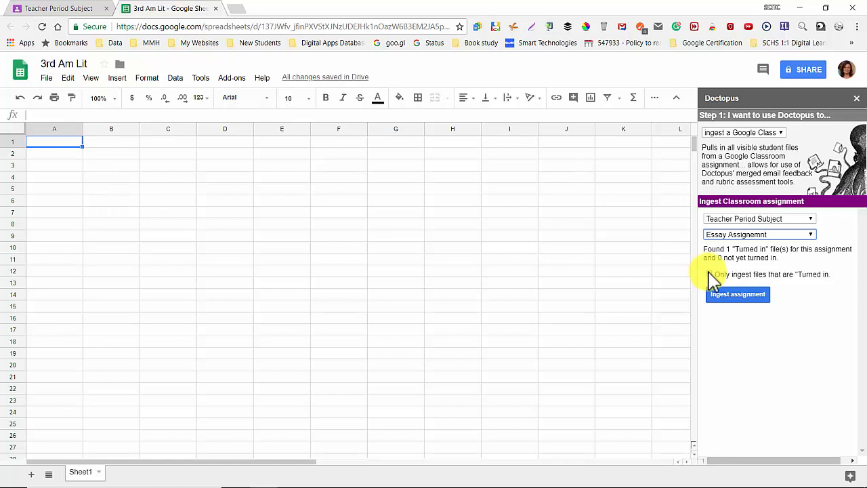
{"action": "left_click", "coordinate": [709, 274]}
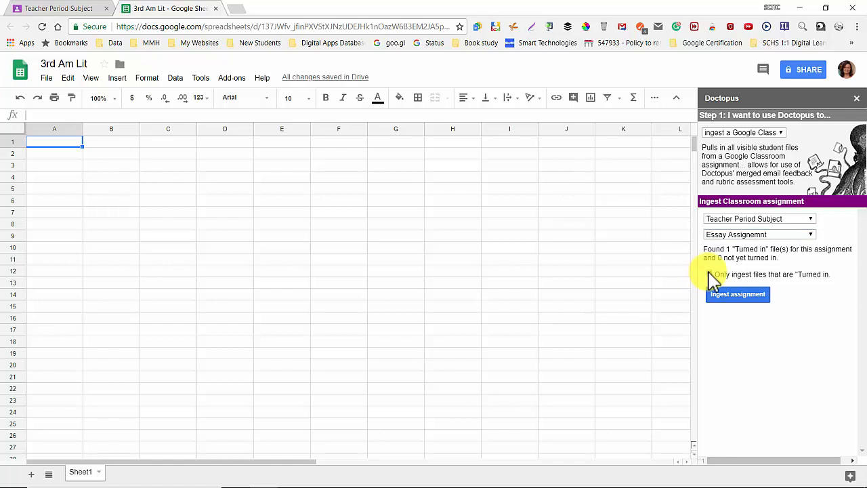
{"action": "left_click", "coordinate": [738, 295]}
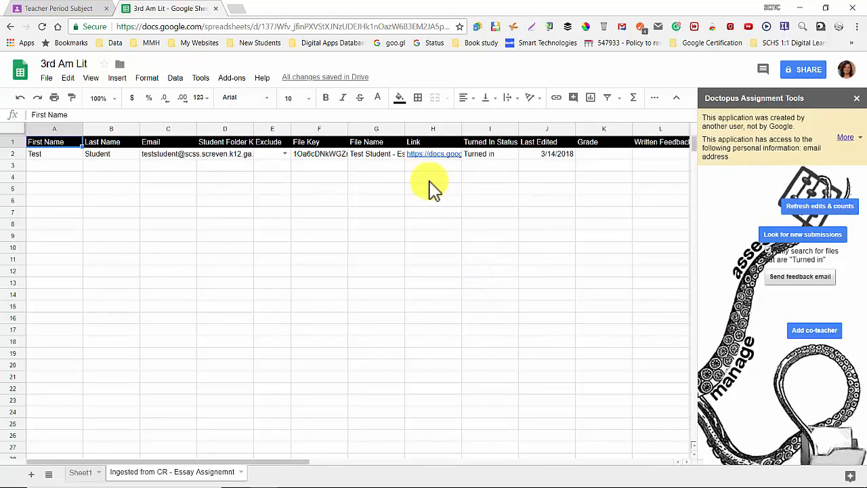
Dismiss the repeated add-on warning and attach the "Rubric Template - Buford High" Goobric rubric, viewable to students
{"action": "mouse_move", "coordinate": [425, 163]}
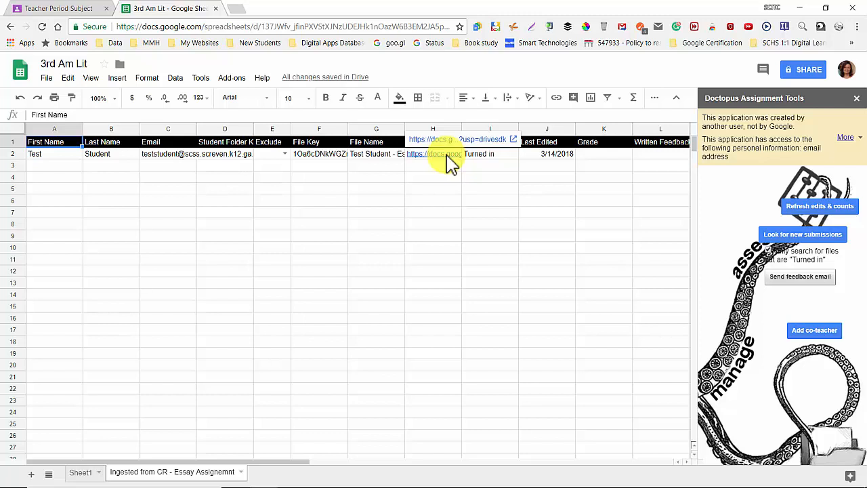
{"action": "left_click", "coordinate": [851, 139]}
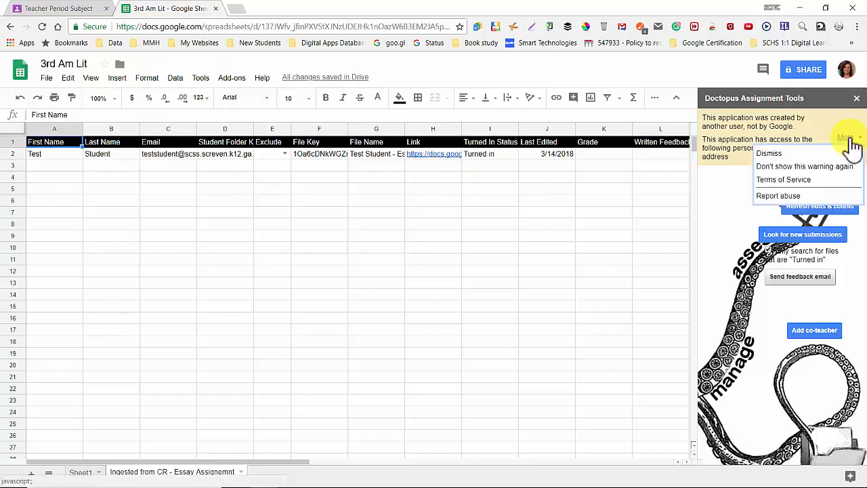
{"action": "left_click", "coordinate": [772, 153]}
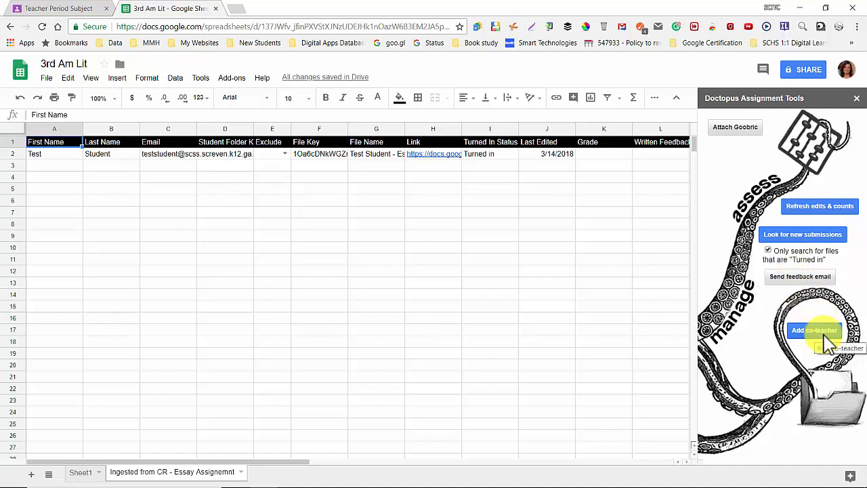
{"action": "left_click", "coordinate": [726, 130]}
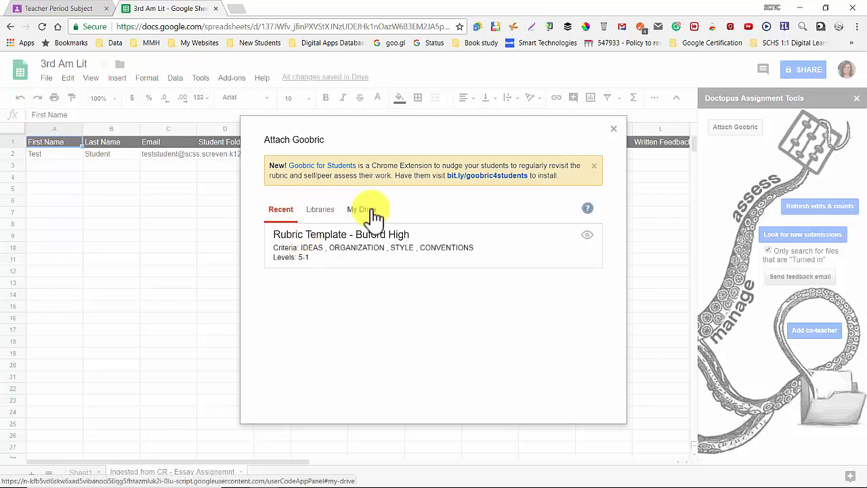
{"action": "left_click", "coordinate": [308, 235]}
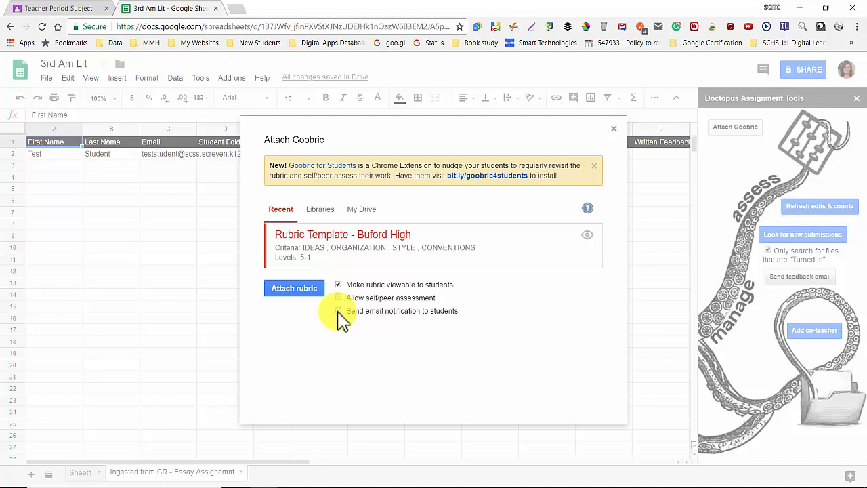
{"action": "left_click", "coordinate": [293, 290]}
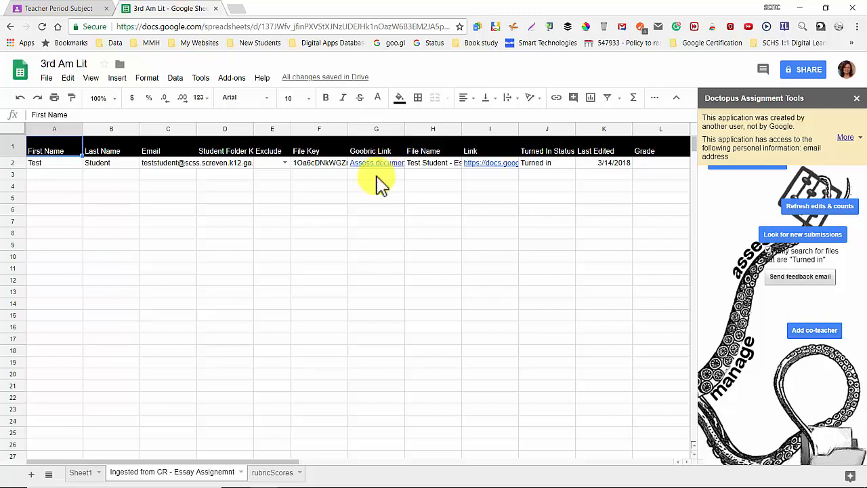
Open the student's essay for assessment from its Goobric link and view the Organization, Style and Conventions criteria
{"action": "left_click", "coordinate": [378, 165]}
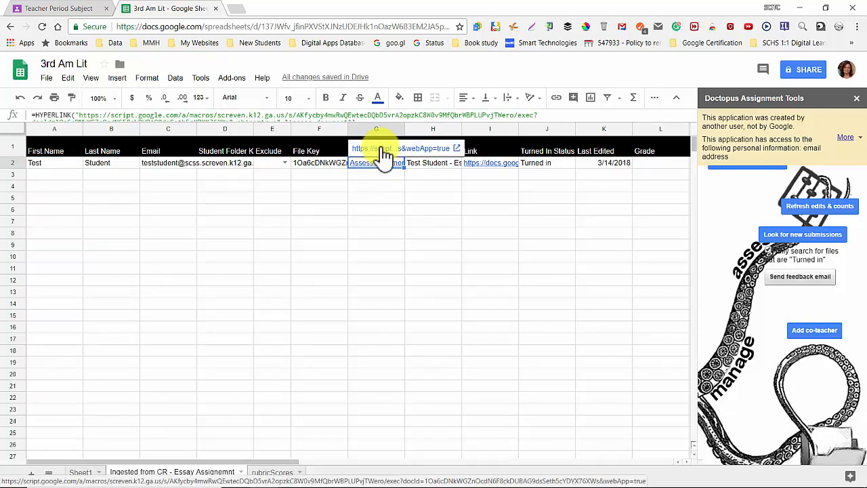
{"action": "left_click", "coordinate": [384, 153]}
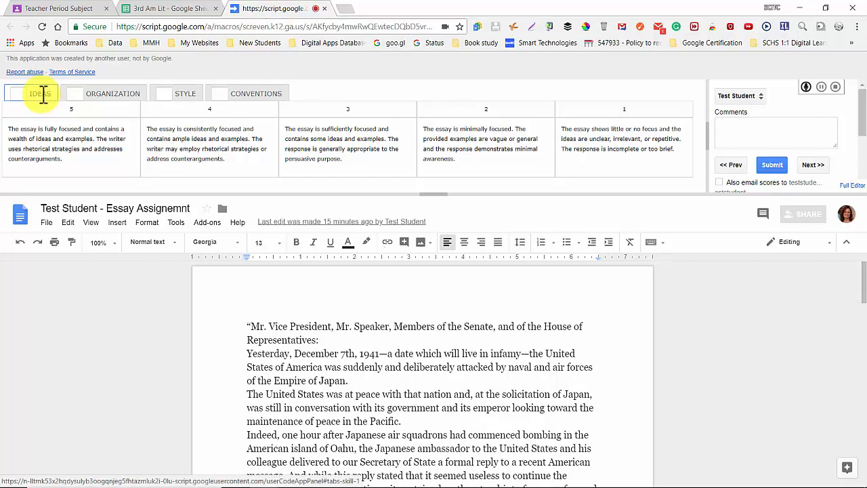
{"action": "left_click", "coordinate": [95, 99]}
{"action": "left_click", "coordinate": [187, 100]}
{"action": "left_click", "coordinate": [246, 102]}
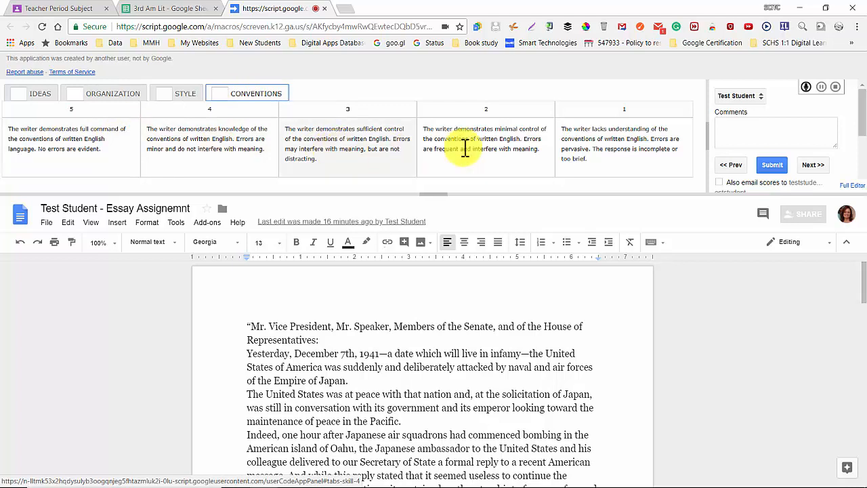
Examine the student selector, the comments field and the submission options for e-mailing scores, comment access and auto-advance
{"action": "left_click", "coordinate": [763, 99]}
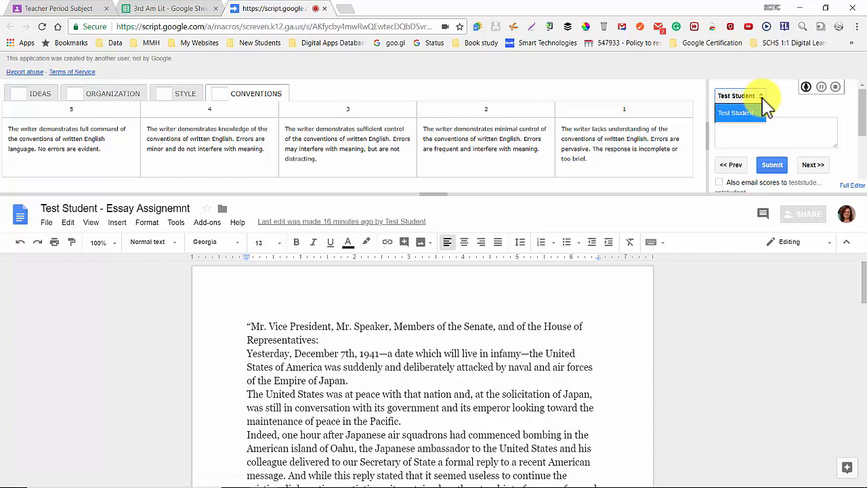
{"action": "left_click", "coordinate": [763, 99]}
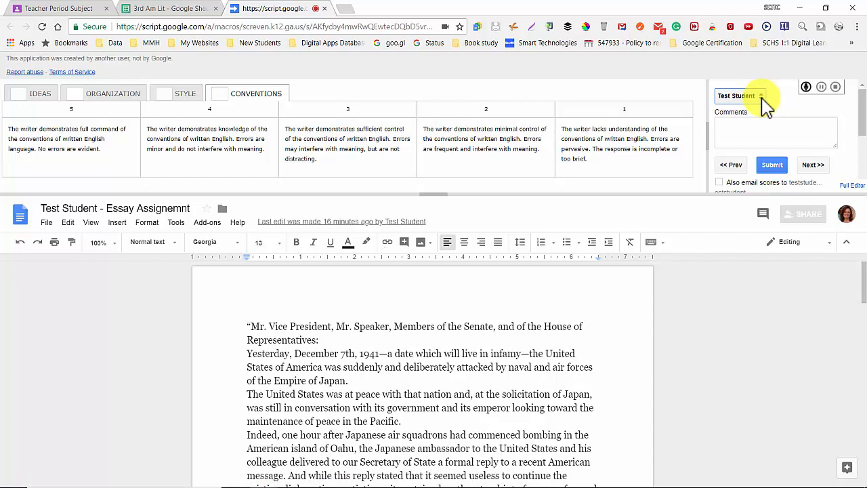
{"action": "left_click", "coordinate": [727, 124]}
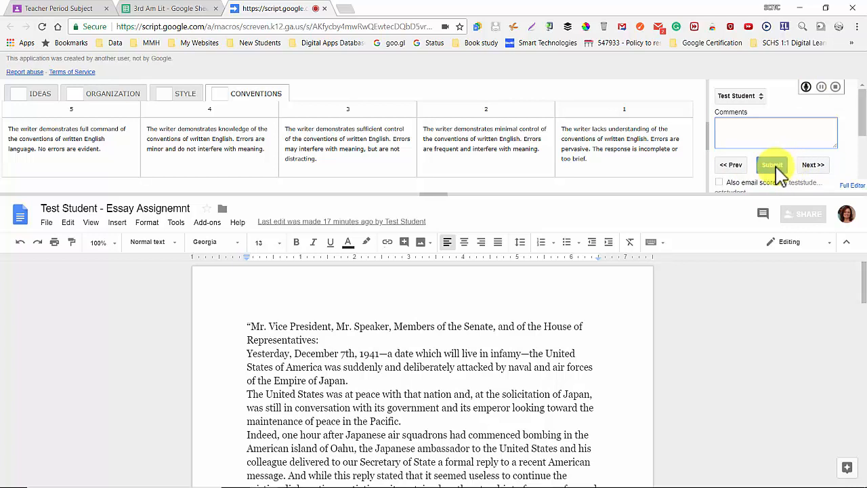
{"action": "scroll", "coordinate": [724, 132], "scroll_direction": "down", "scroll_amount": 1}
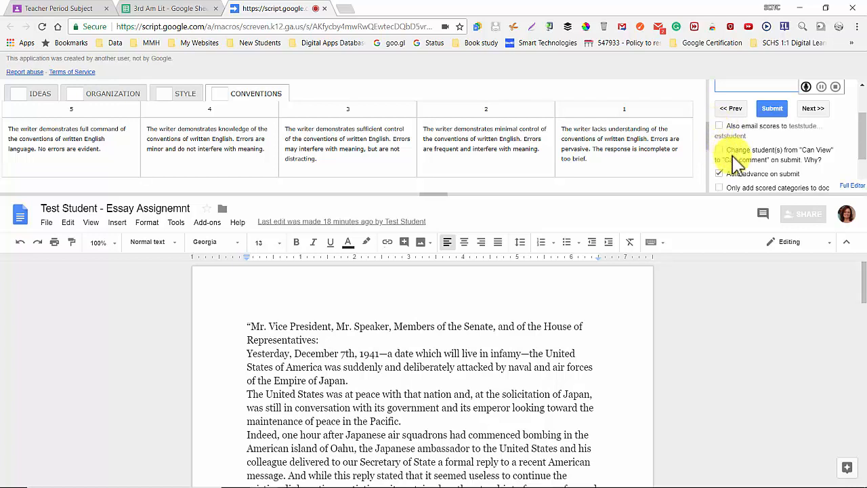
{"action": "mouse_move", "coordinate": [815, 161]}
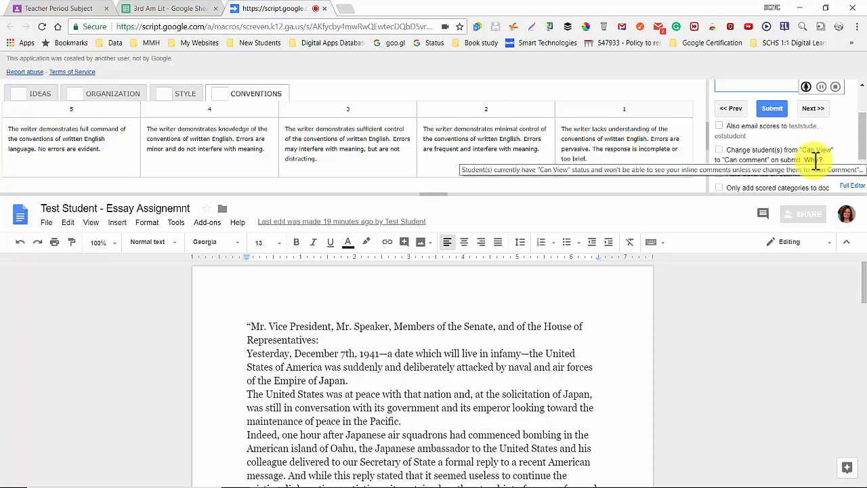
{"action": "left_click", "coordinate": [720, 174]}
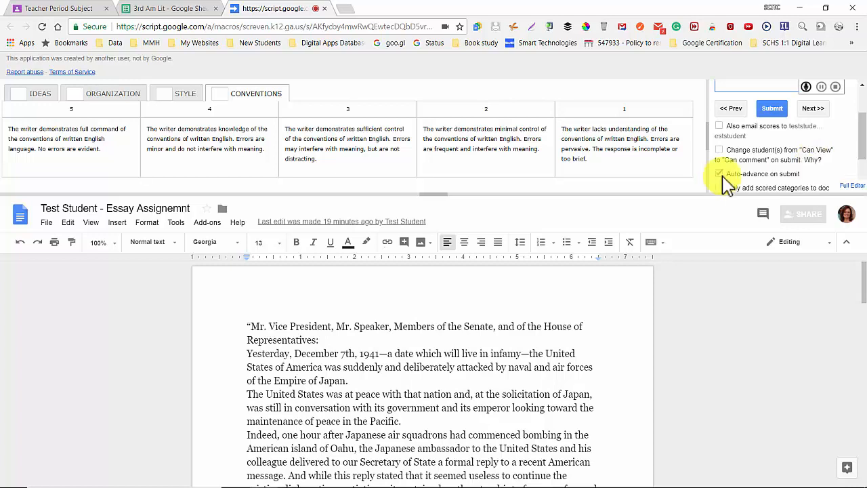
{"action": "scroll", "coordinate": [725, 183], "scroll_direction": "down", "scroll_amount": 1}
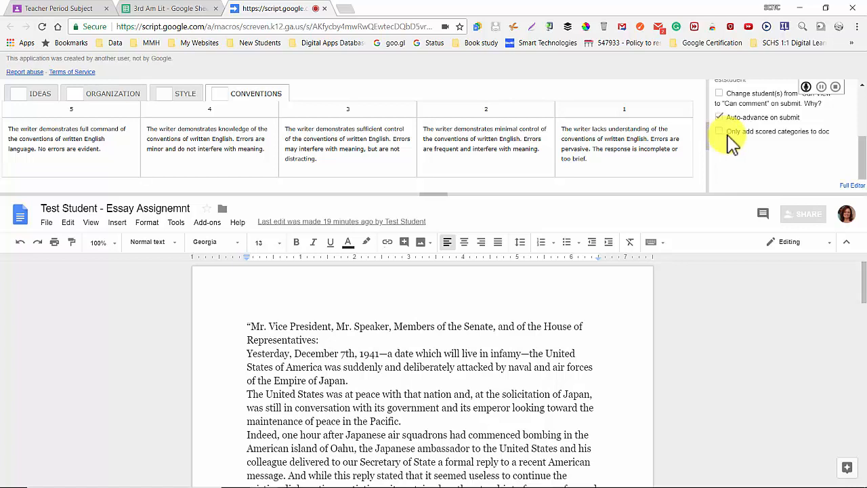
{"action": "scroll", "coordinate": [730, 131], "scroll_direction": "up", "scroll_amount": 3}
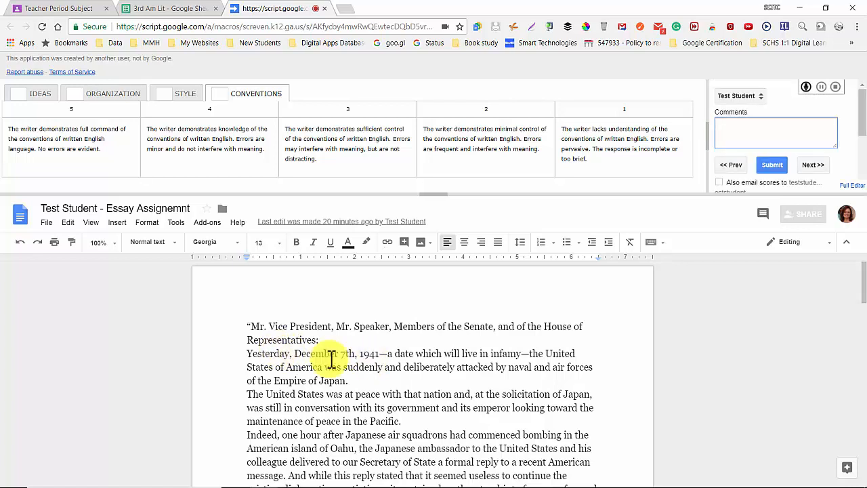
Add the comment "feedback" to the phrase "a date which will live in infamy" in the essay
{"action": "left_click_drag", "start_coordinate": [389, 354], "coordinate": [527, 354]}
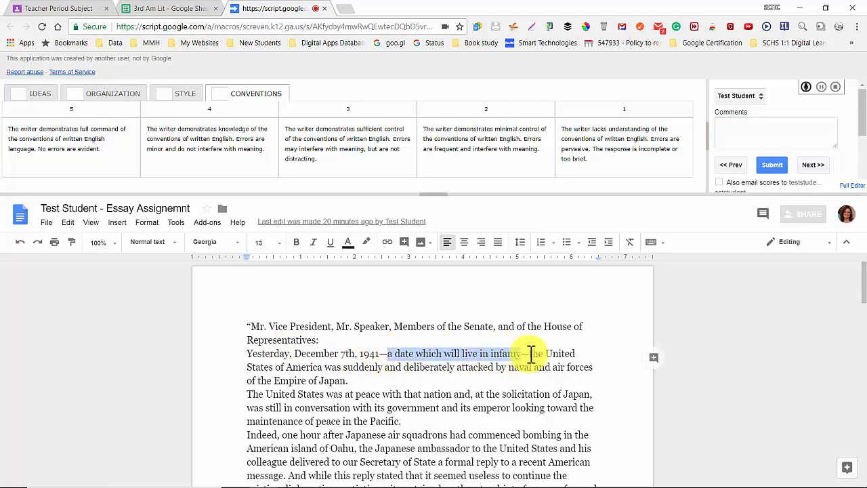
{"action": "left_click", "coordinate": [653, 357]}
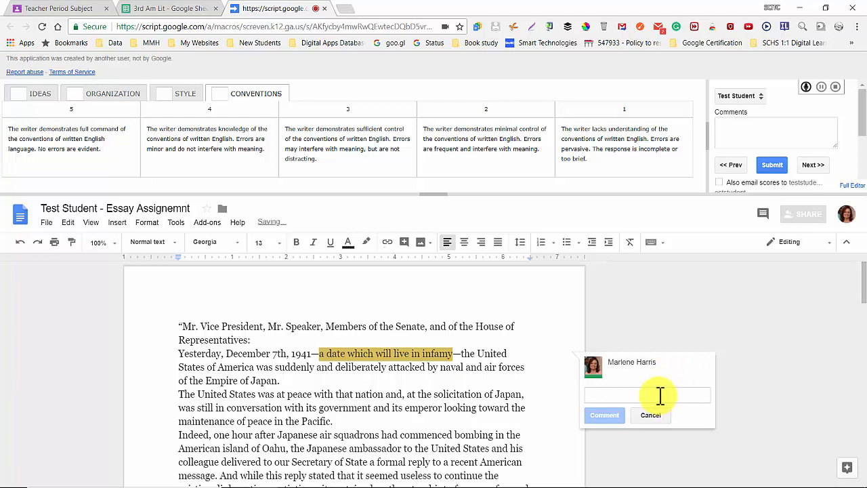
{"action": "type", "text": "feedback"}
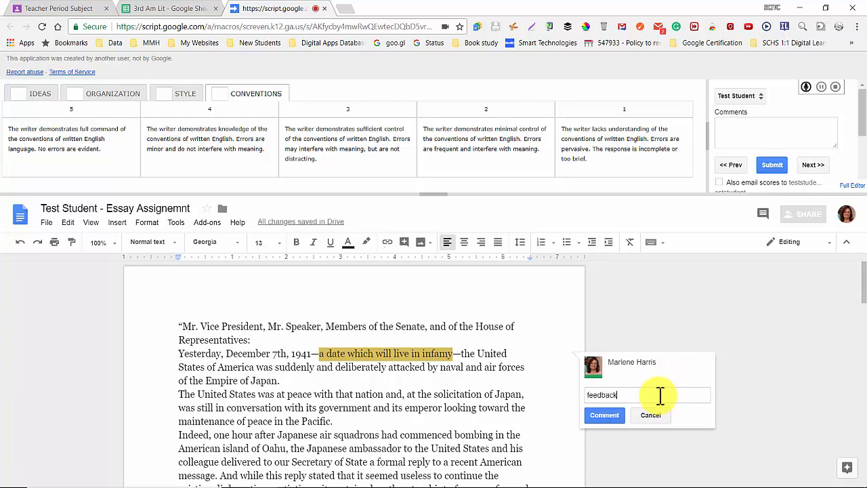
{"action": "left_click", "coordinate": [613, 416]}
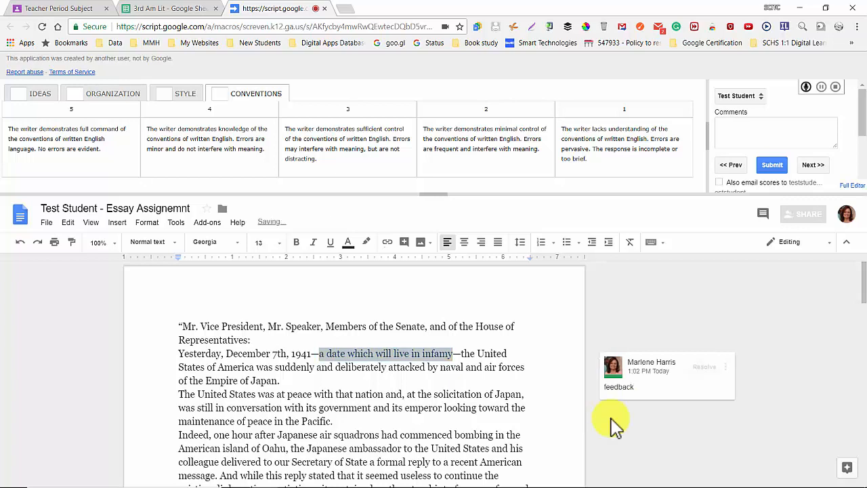
Score the essay 3 for Ideas and 3.5 for Organization in the rubric
{"action": "left_click", "coordinate": [40, 95]}
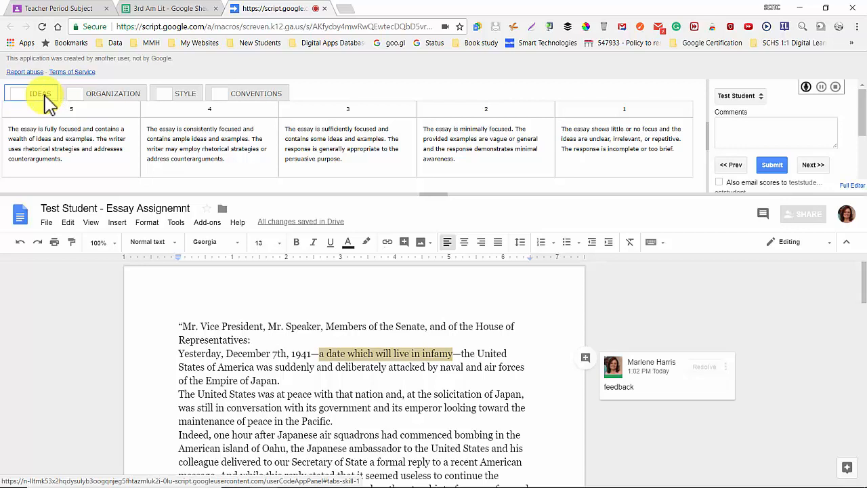
{"action": "left_click", "coordinate": [350, 136]}
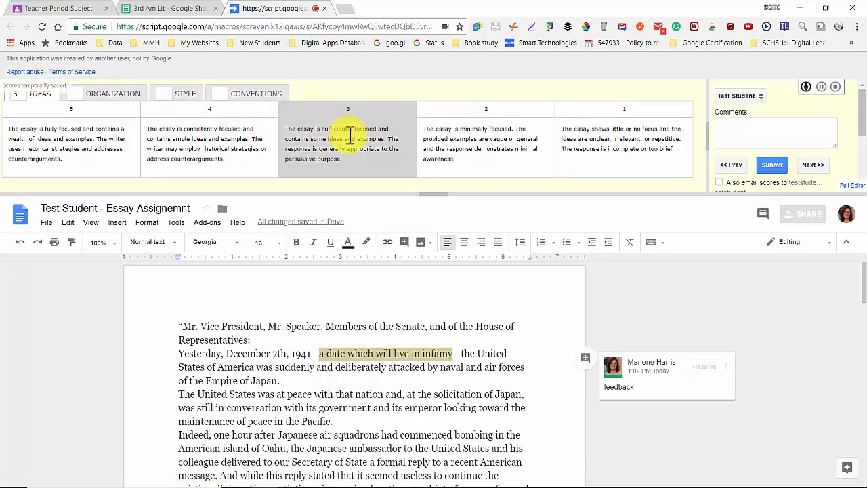
{"action": "left_click", "coordinate": [105, 100]}
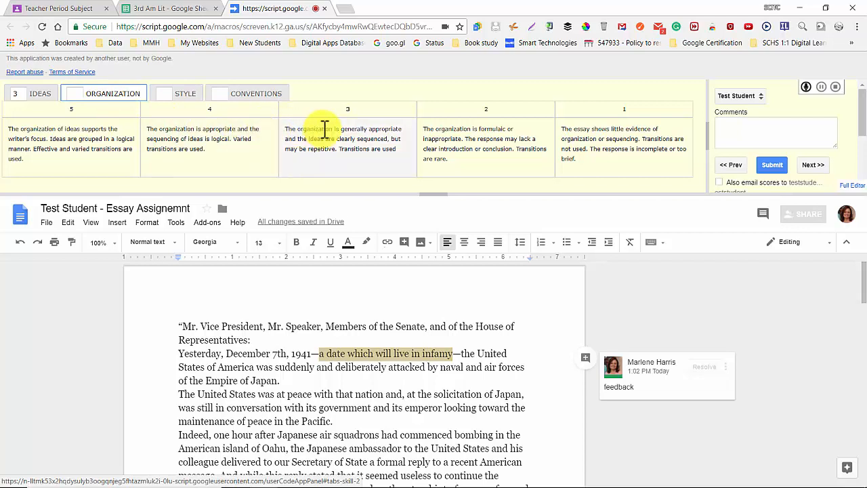
{"action": "left_click", "coordinate": [67, 96]}
{"action": "type", "text": "3.5"}
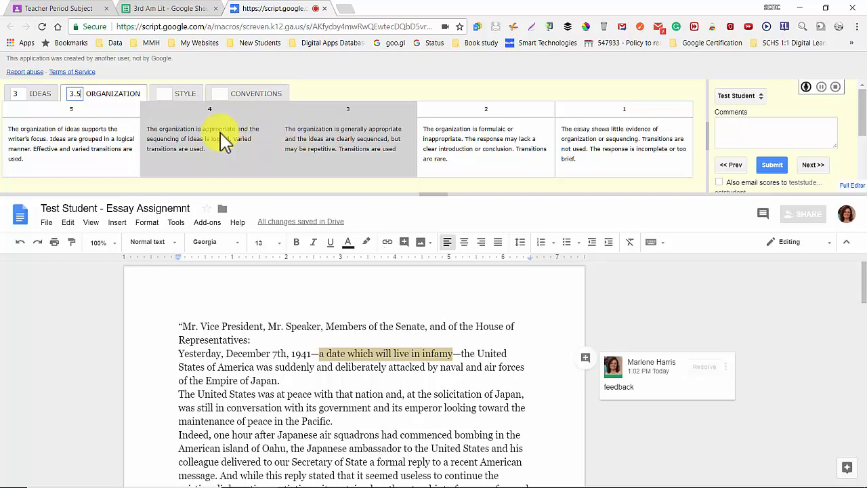
Score the essay 2 for Style and 4 for Conventions in the rubric
{"action": "left_click", "coordinate": [184, 94]}
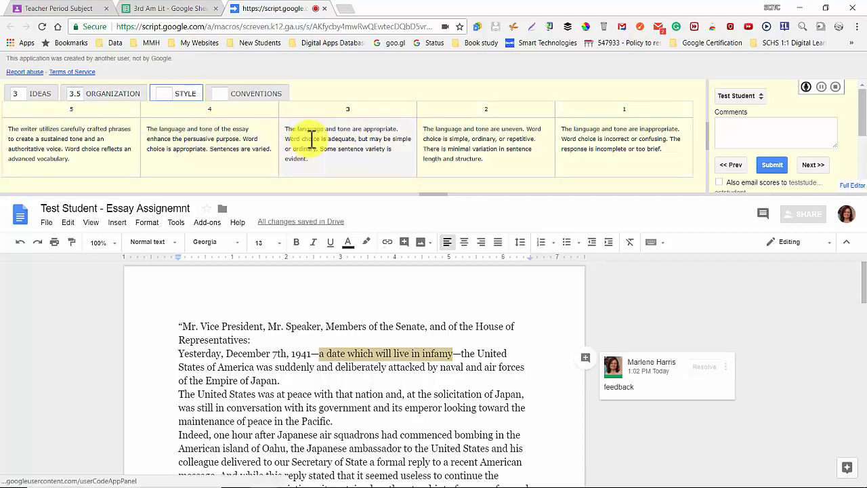
{"action": "left_click", "coordinate": [504, 140]}
{"action": "left_click", "coordinate": [252, 95]}
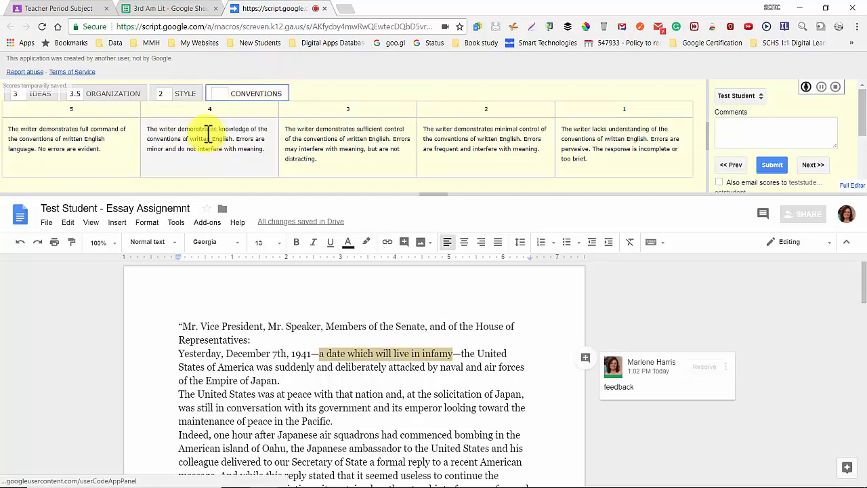
{"action": "left_click", "coordinate": [195, 163]}
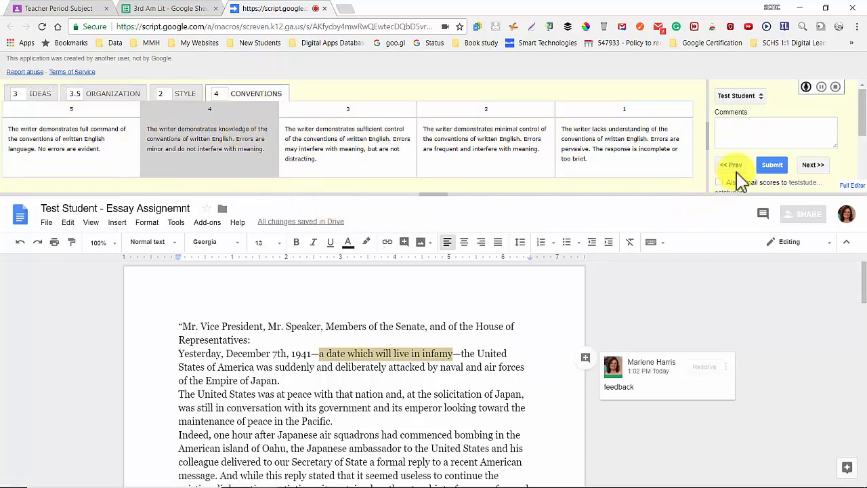
Submit the essay's rubric scores, and return the student's Essay Assignment work in Google Classroom without a grade or private comment
{"action": "left_click", "coordinate": [772, 166]}
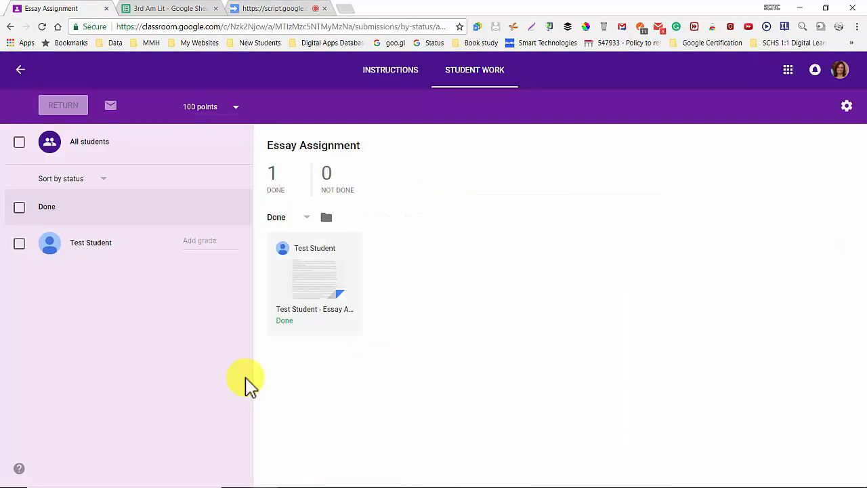
{"action": "left_click", "coordinate": [20, 244]}
{"action": "left_click", "coordinate": [63, 106]}
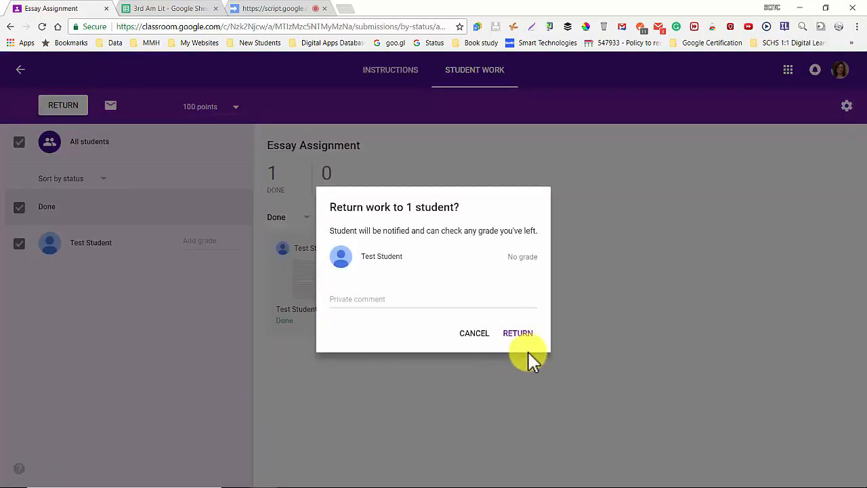
{"action": "left_click", "coordinate": [518, 333]}
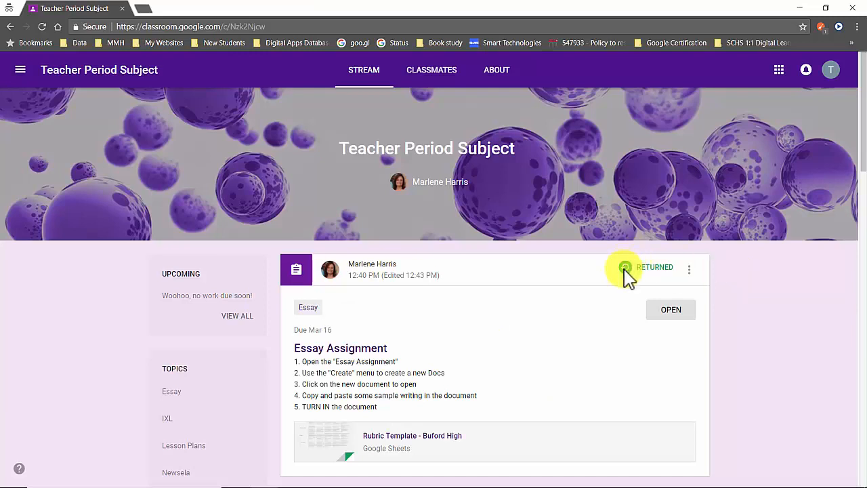
Open the returned essay document from the student's Essay Assignment and examine its rubric scores, comments section and audio comment link
{"action": "left_click", "coordinate": [669, 313]}
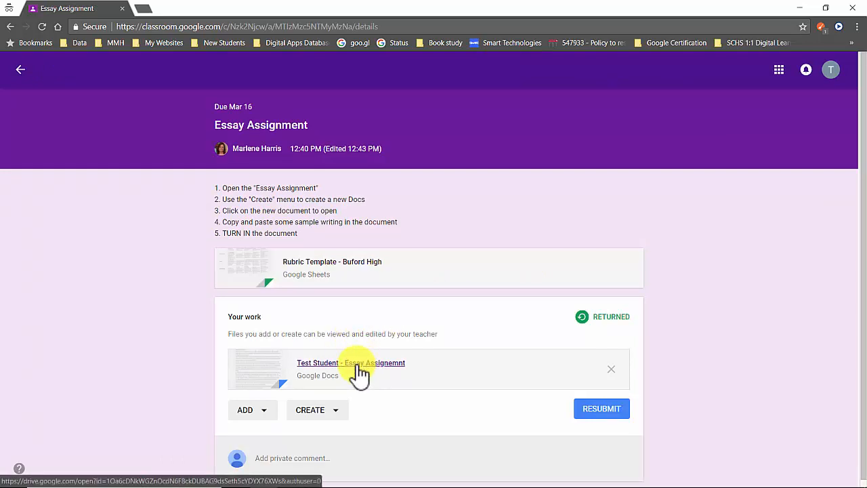
{"action": "left_click", "coordinate": [359, 363]}
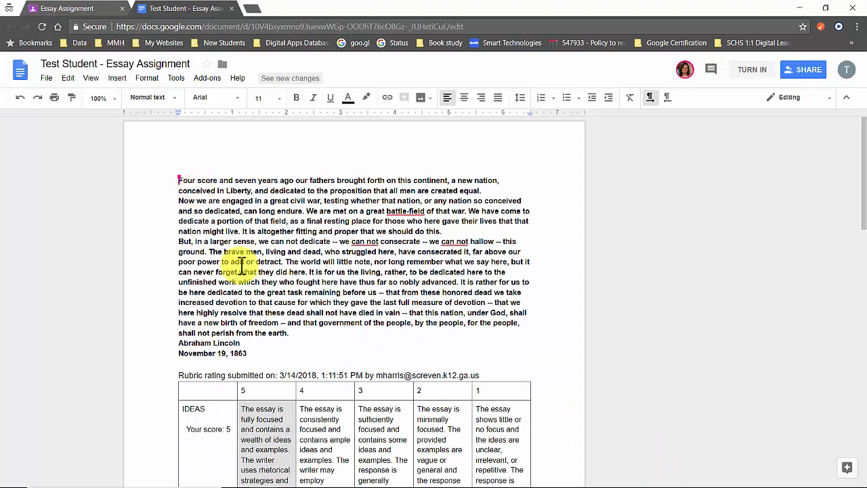
{"action": "scroll", "coordinate": [247, 301], "scroll_direction": "down", "scroll_amount": 3}
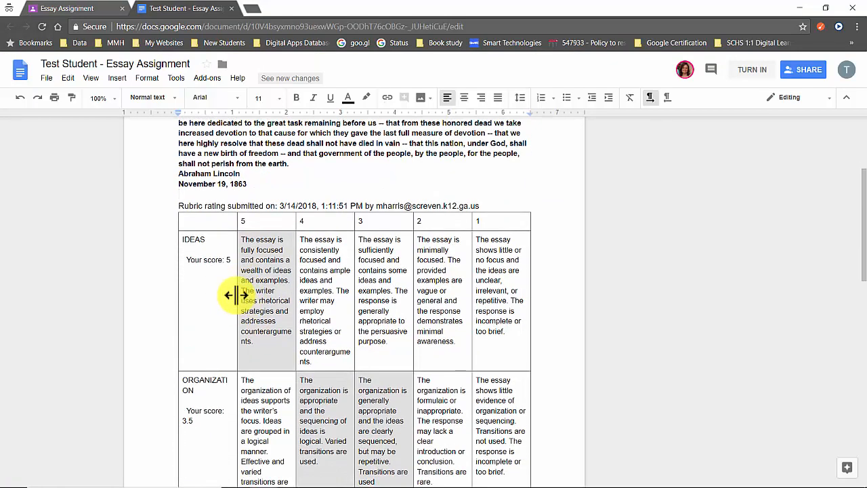
{"action": "left_click", "coordinate": [225, 261]}
{"action": "double_click", "coordinate": [229, 261]}
{"action": "scroll", "coordinate": [251, 305], "scroll_direction": "down", "scroll_amount": 10}
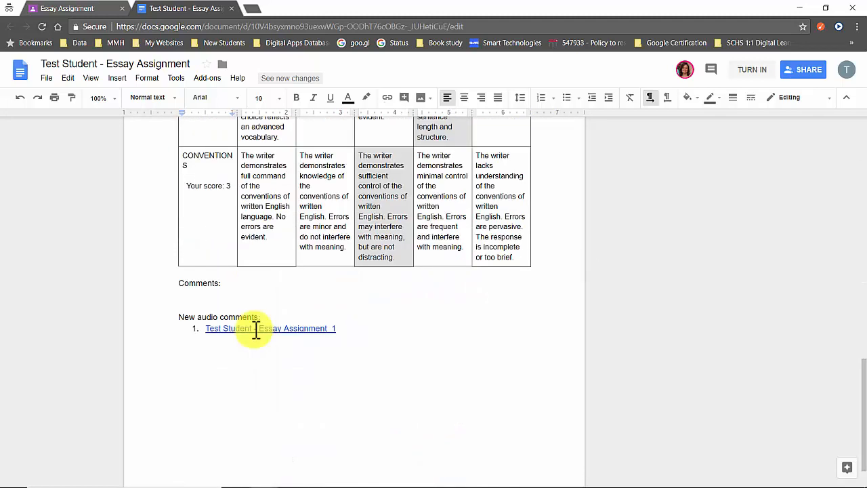